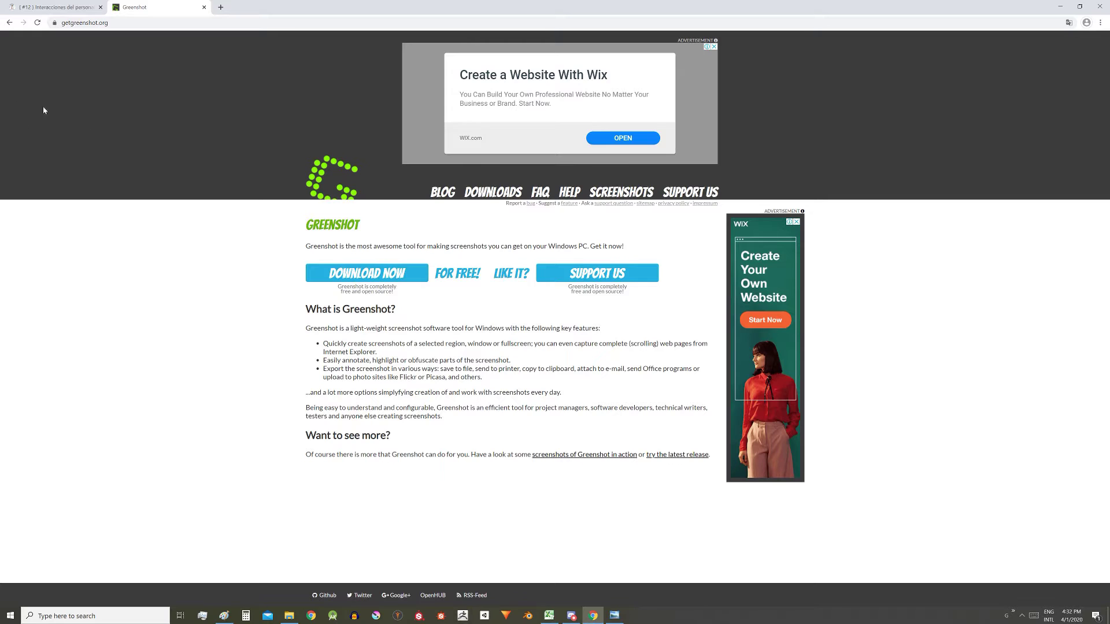
Step: Download the latest stable Greenshot Windows installer from getgreenshot.org's downloads page
{"action": "left_click", "coordinate": [337, 273]}
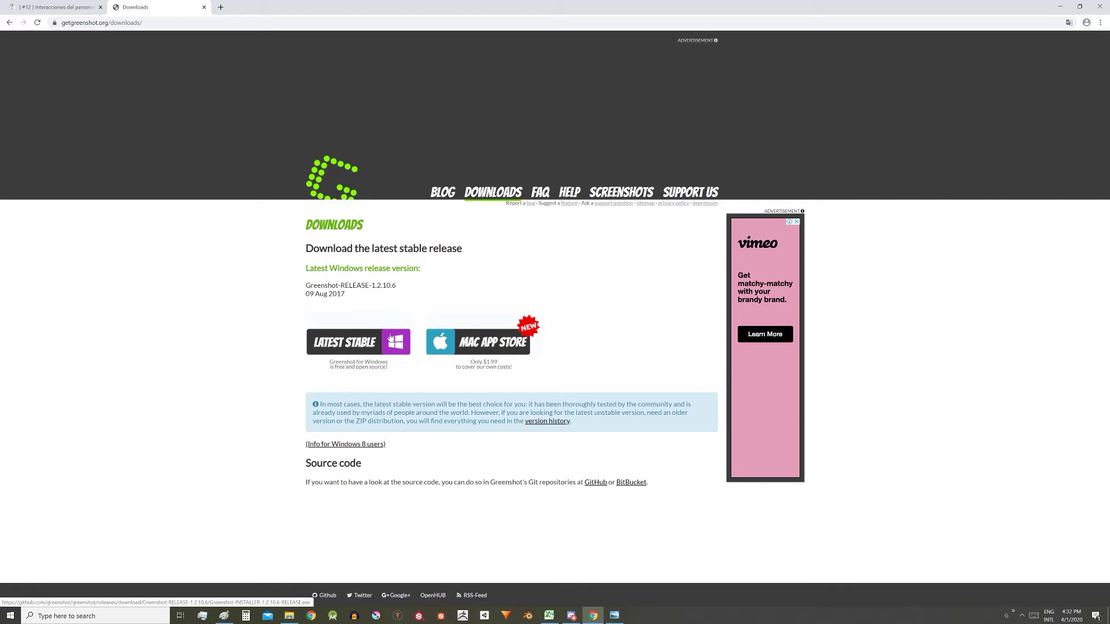
{"action": "left_click", "coordinate": [329, 352]}
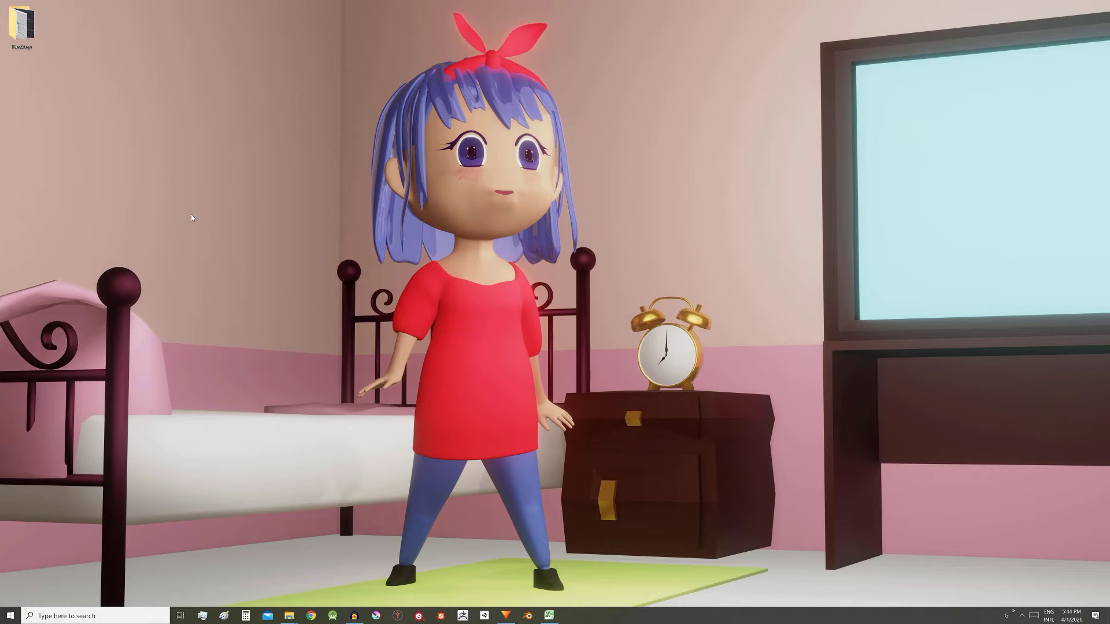
Step: Start a Print Screen region capture and drag a rectangle around the character's head
{"action": "key", "text": "Print"}
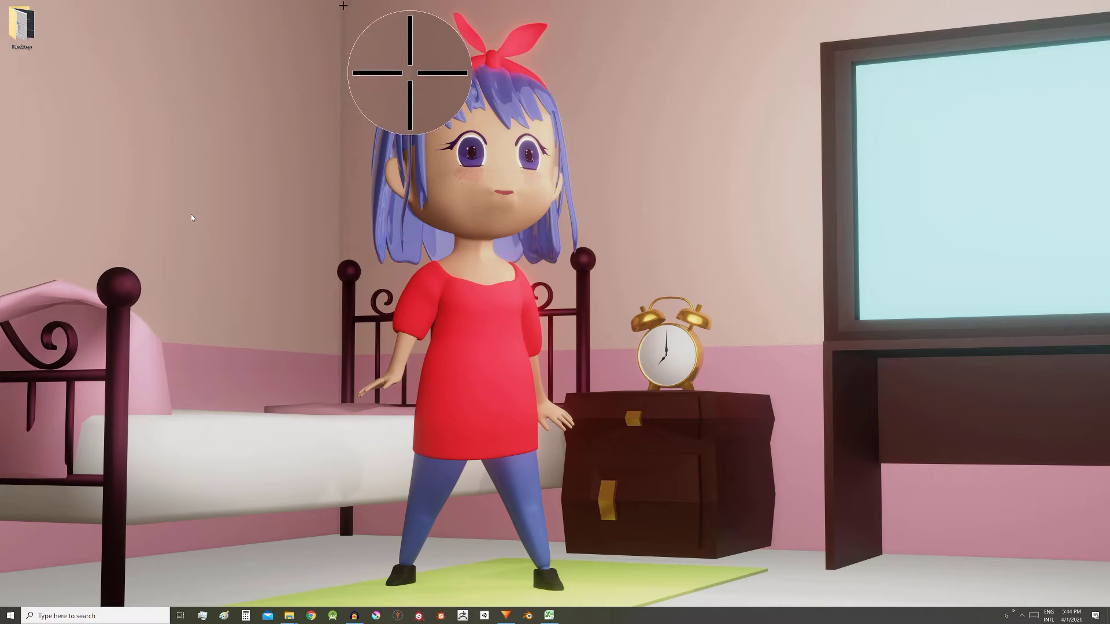
{"action": "left_click_drag", "start_coordinate": [342, 7], "coordinate": [552, 305]}
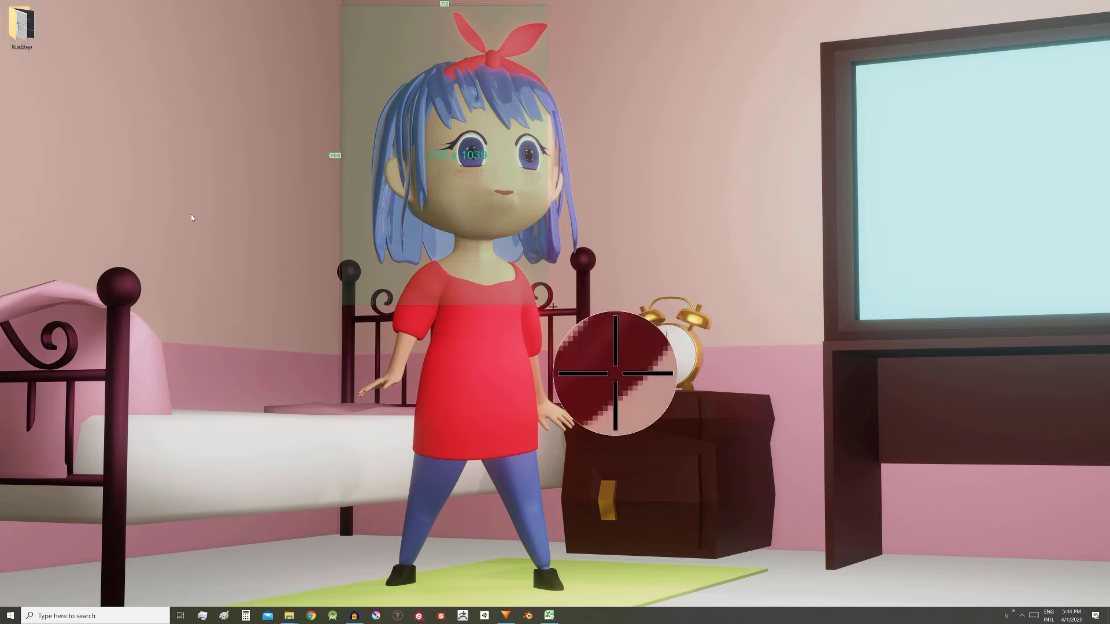
{"action": "mouse_move", "coordinate": [551, 305]}
{"action": "left_mouse_down"}
{"action": "mouse_move", "coordinate": [861, 284]}
{"action": "mouse_move", "coordinate": [1041, 516]}
{"action": "mouse_move", "coordinate": [671, 221]}
{"action": "left_mouse_up"}
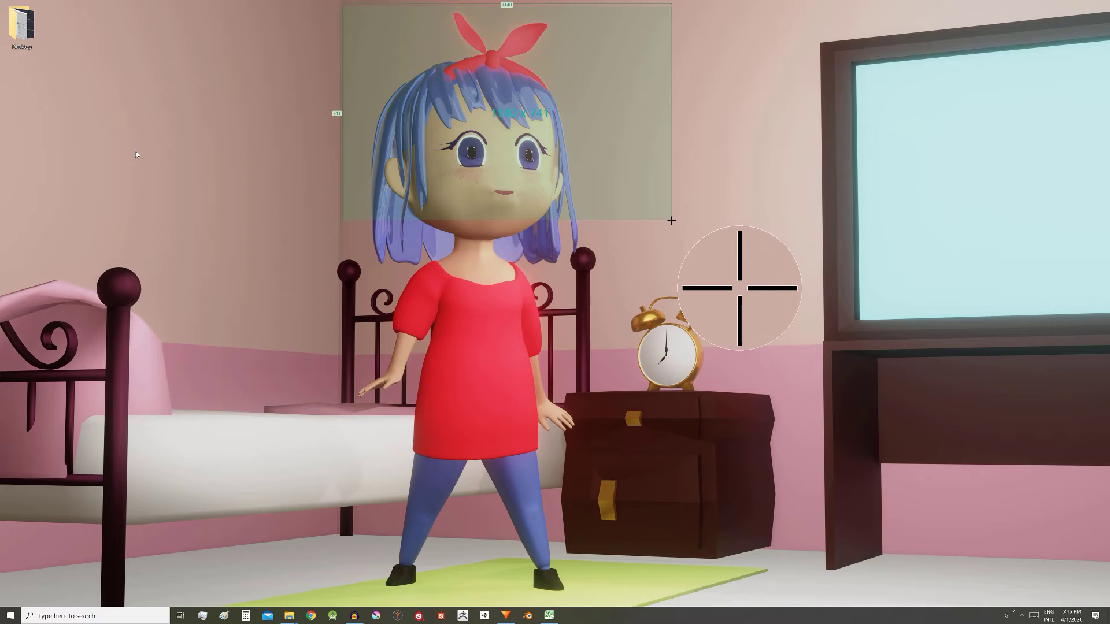
Step: Resize the head-area selection's width and height, then release to capture it
{"action": "left_click_drag", "start_coordinate": [671, 220], "coordinate": [712, 273]}
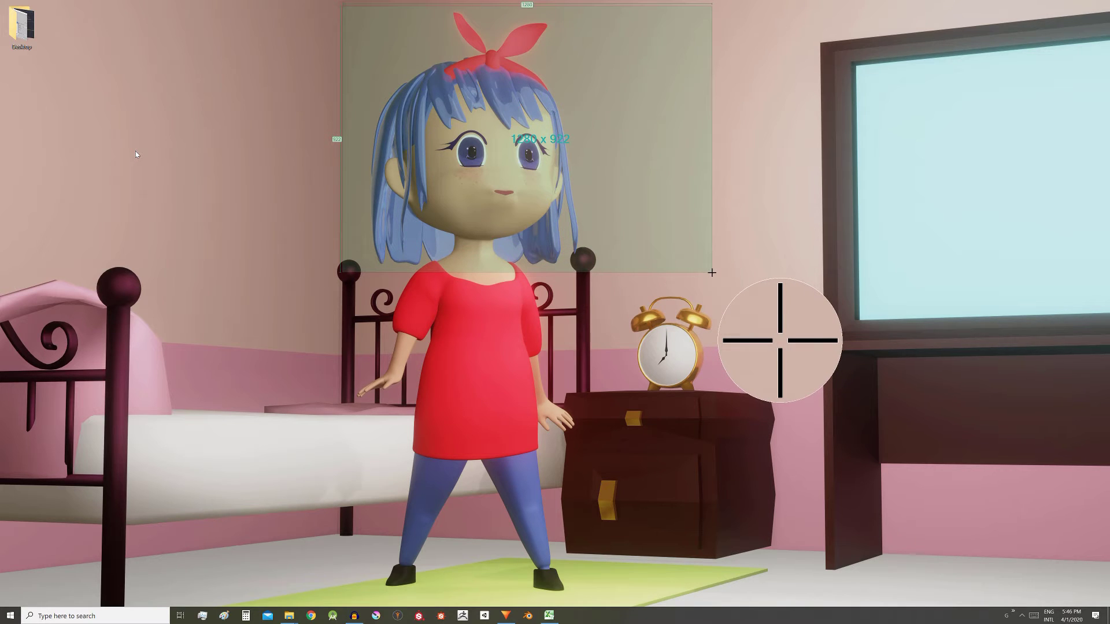
{"action": "mouse_move", "coordinate": [712, 273]}
{"action": "left_mouse_down"}
{"action": "mouse_move", "coordinate": [879, 223]}
{"action": "mouse_move", "coordinate": [874, 255]}
{"action": "mouse_move", "coordinate": [933, 214]}
{"action": "mouse_move", "coordinate": [808, 214]}
{"action": "left_mouse_up"}
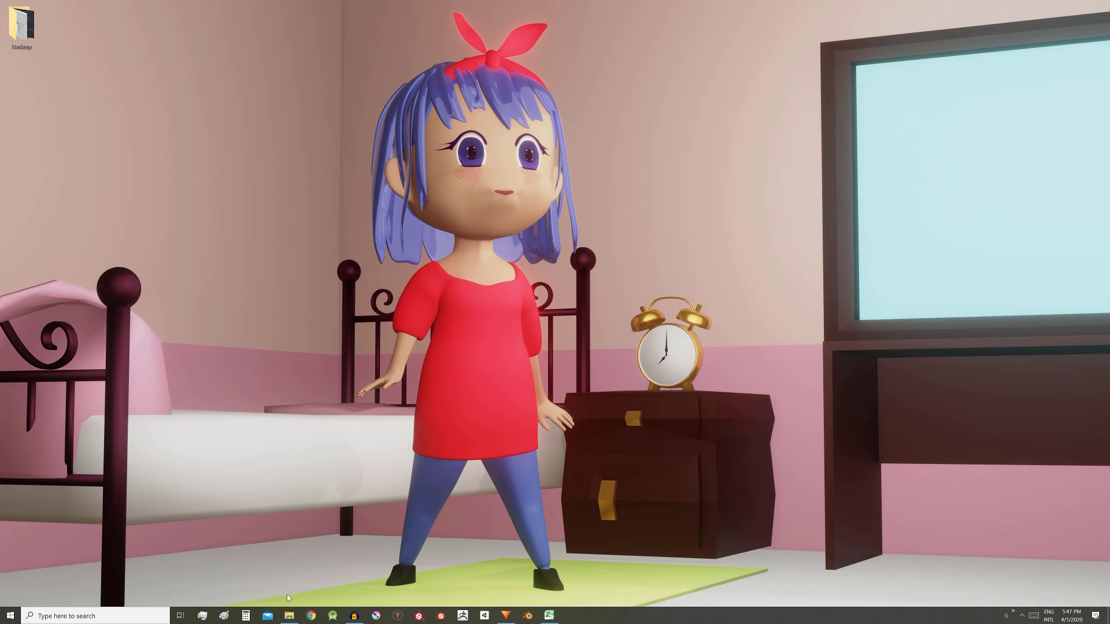
{"action": "left_click", "coordinate": [289, 616]}
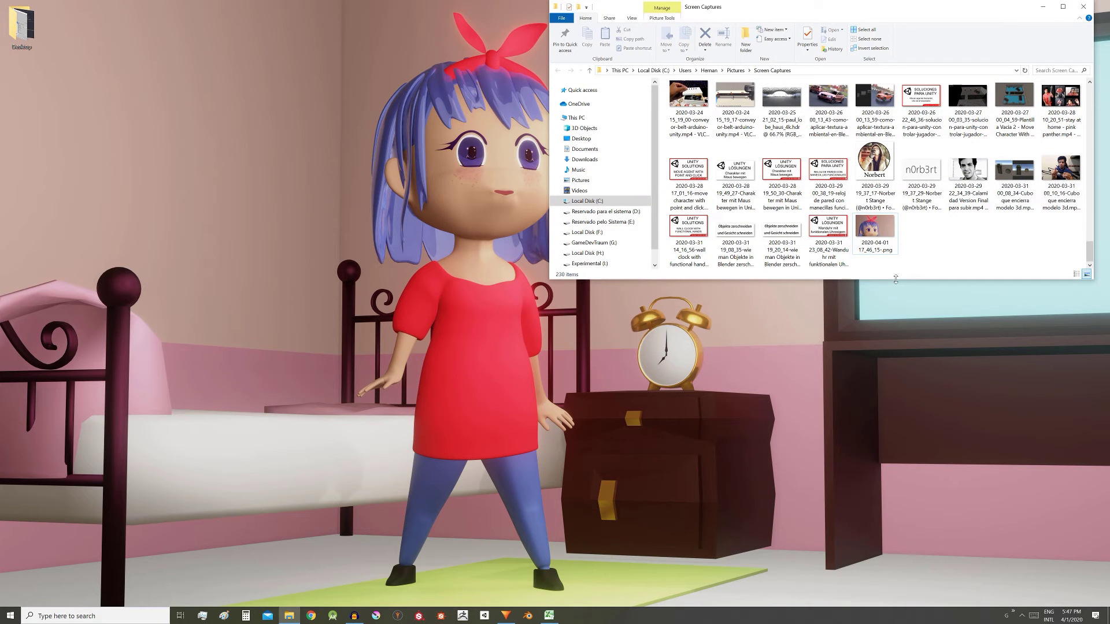
{"action": "left_click", "coordinate": [869, 228]}
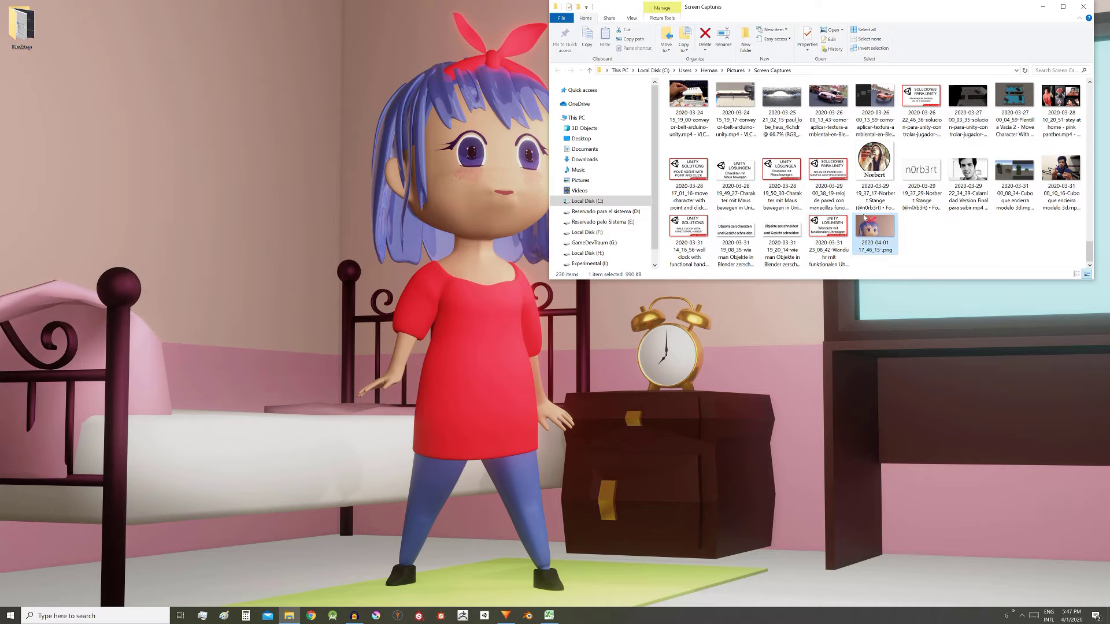
{"action": "double_click", "coordinate": [874, 228]}
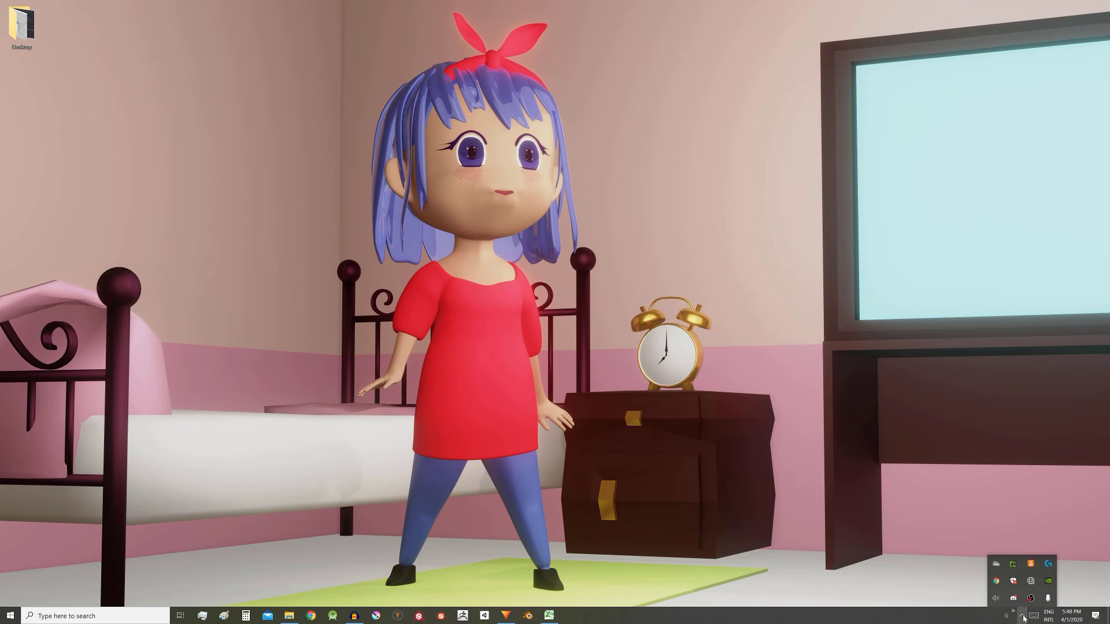
Step: Open Greenshot Preferences from the tray and set the region capture hotkey to Ctrl+Shift+A
{"action": "left_click", "coordinate": [1022, 613]}
{"action": "right_click", "coordinate": [1014, 564]}
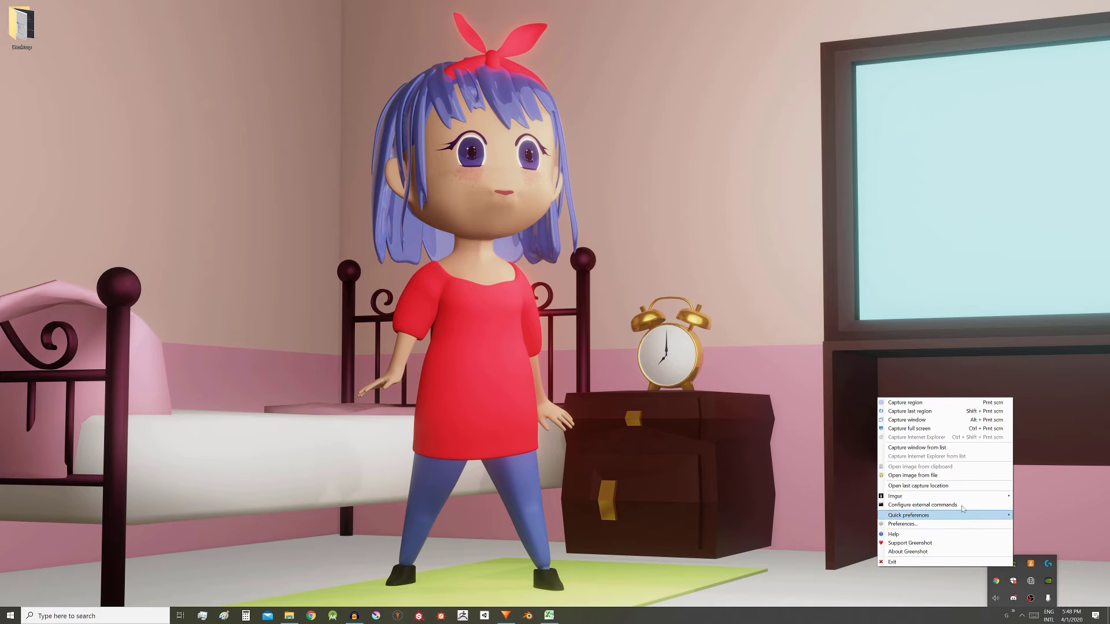
{"action": "left_click", "coordinate": [902, 524]}
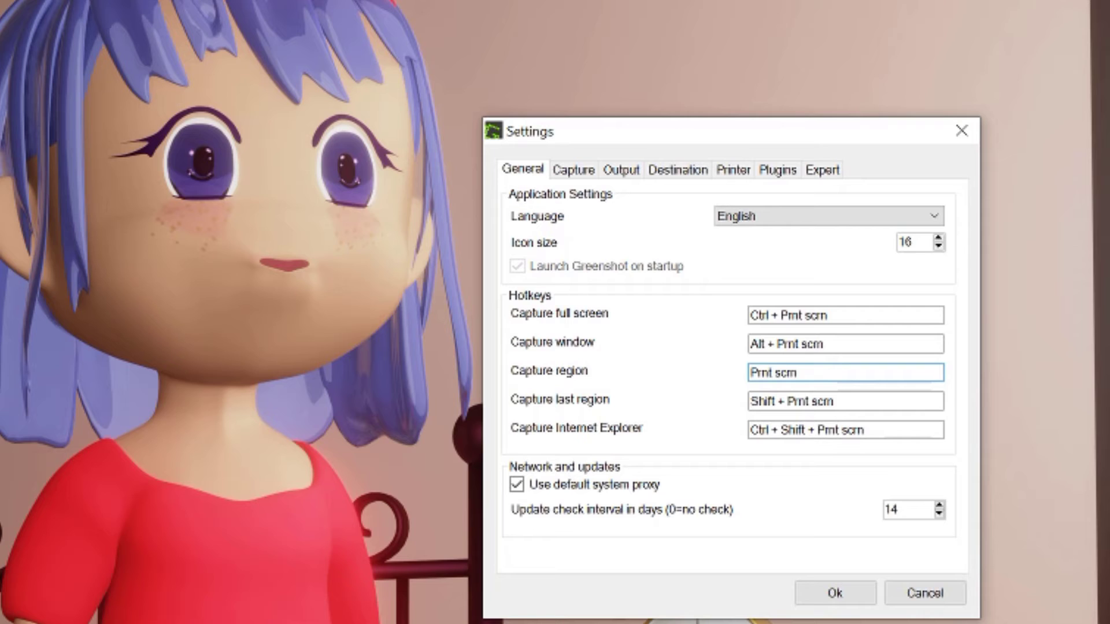
{"action": "double_click", "coordinate": [772, 373]}
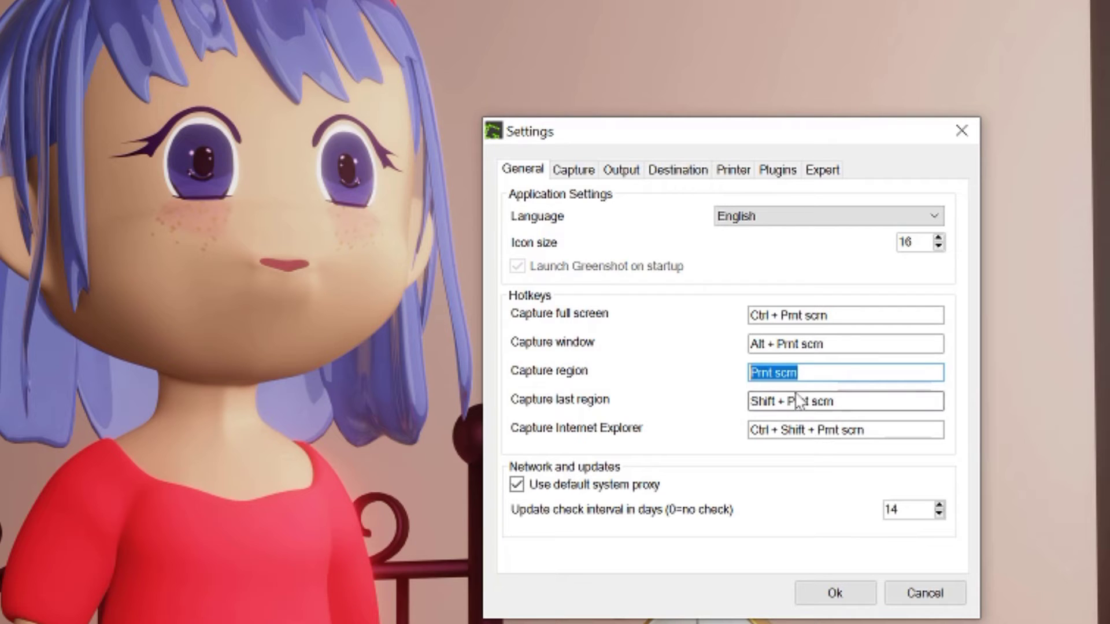
{"action": "key", "text": "ctrl+shift+a"}
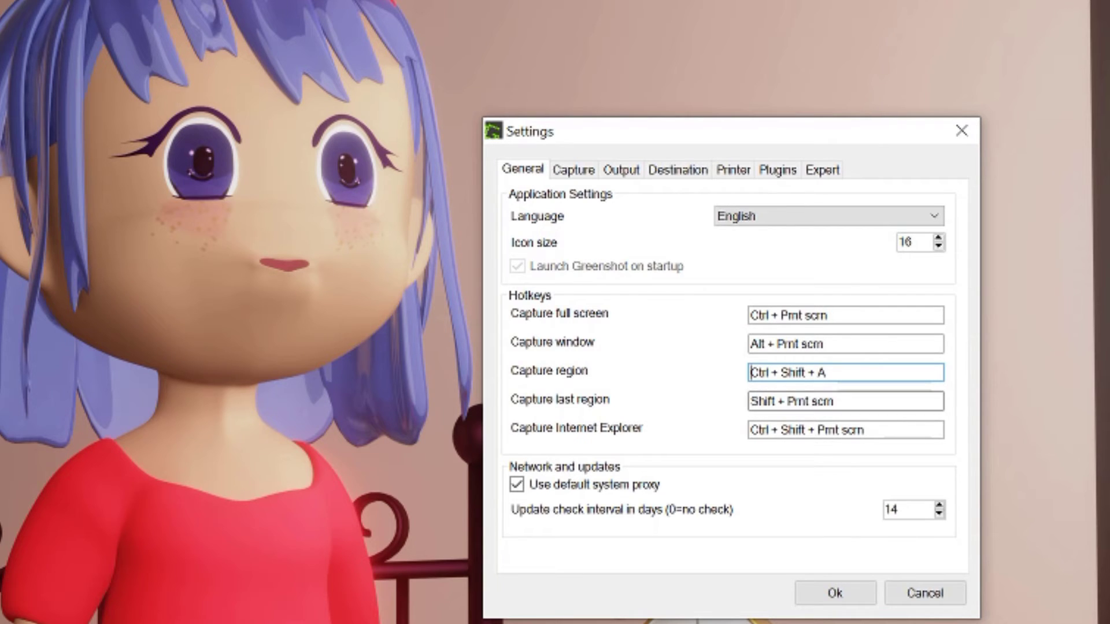
Step: Review the Output storage folder path and the png image format
{"action": "left_click", "coordinate": [621, 170]}
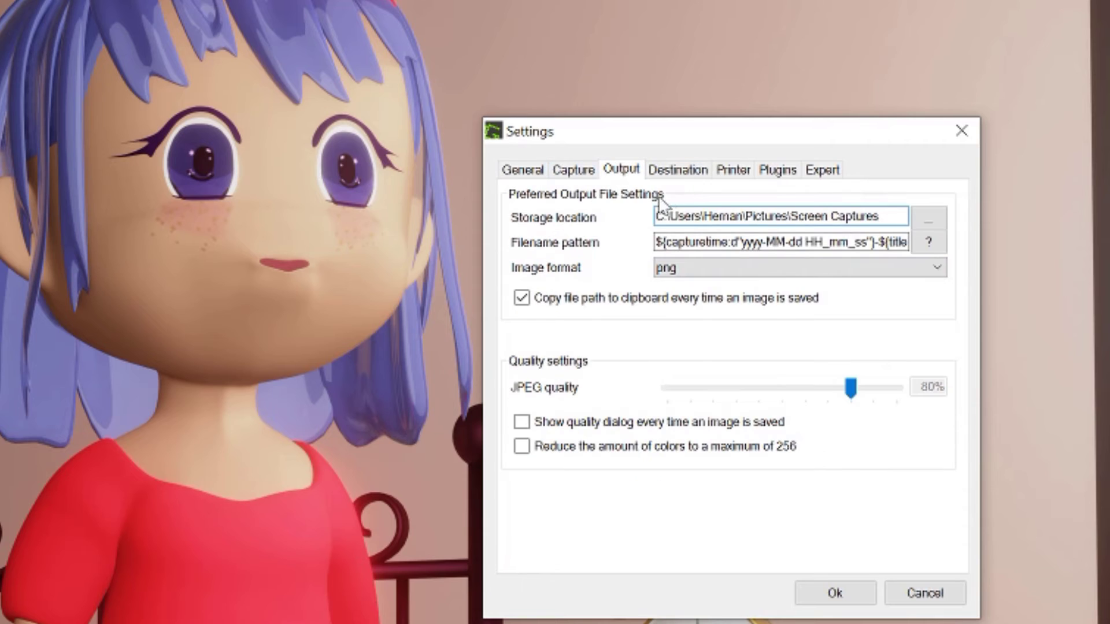
{"action": "left_click_drag", "start_coordinate": [882, 215], "coordinate": [656, 219]}
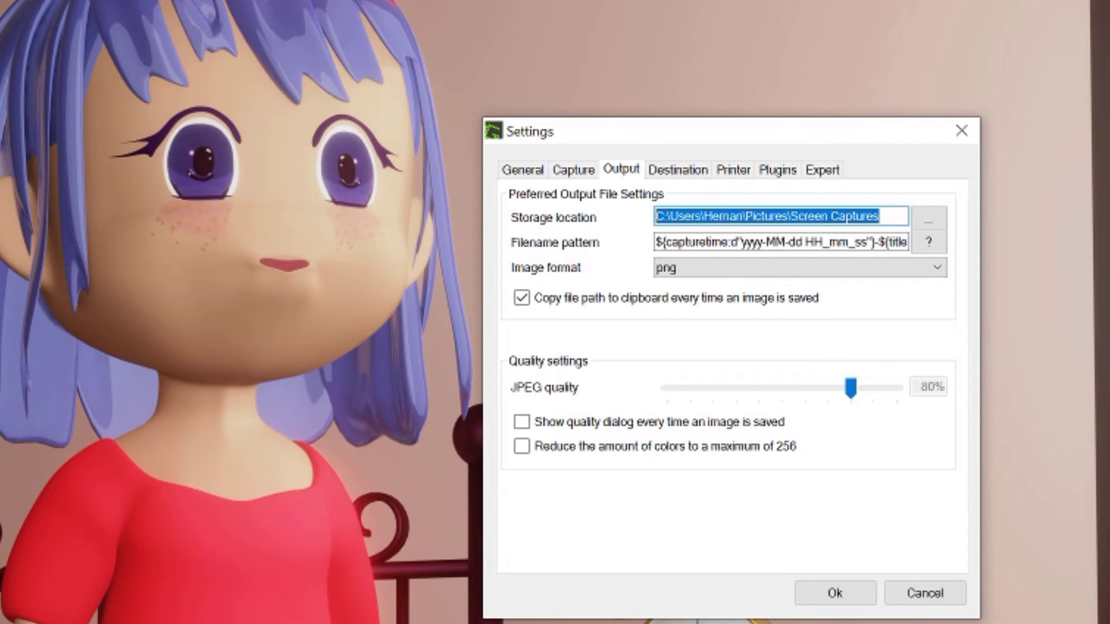
{"action": "left_click", "coordinate": [705, 267]}
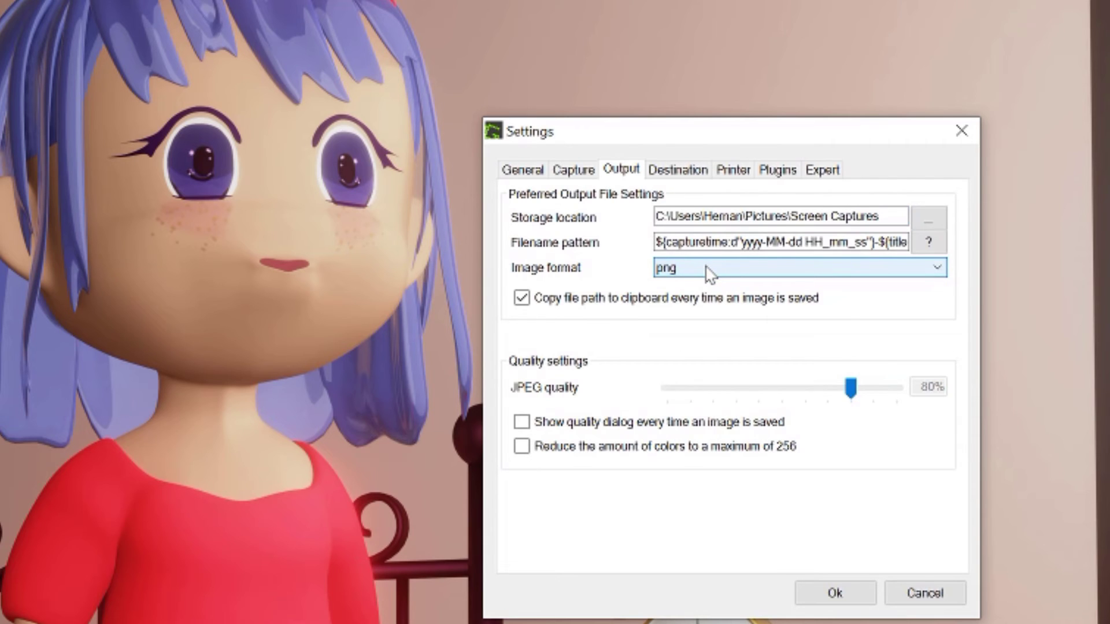
Step: Set the Destination to Save directly, confirm with Ok, and take a test region capture
{"action": "left_click", "coordinate": [678, 170]}
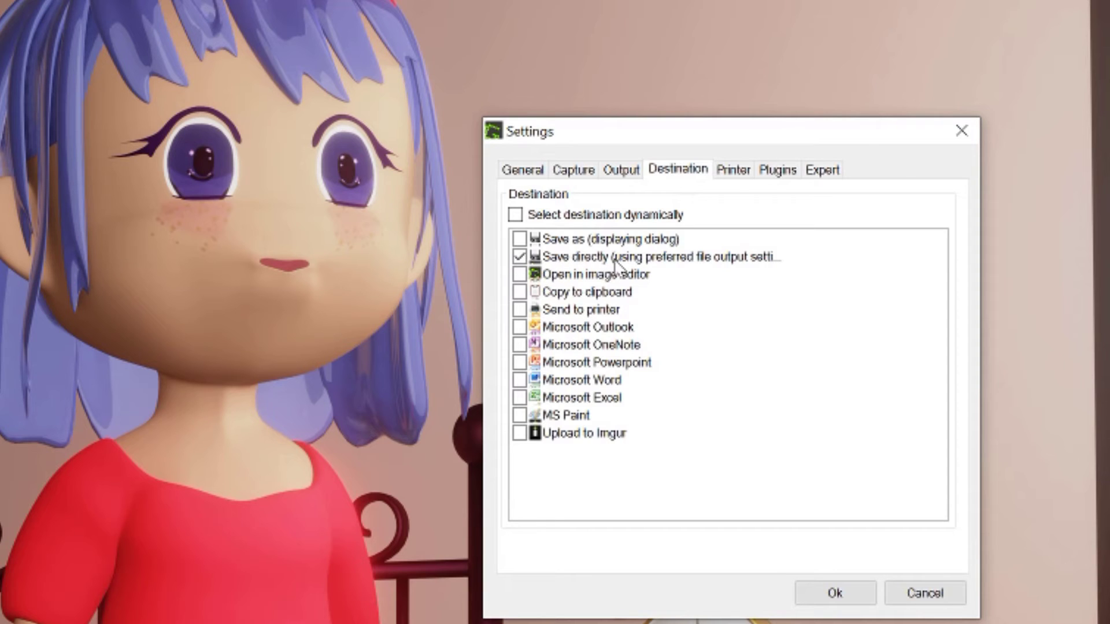
{"action": "left_click", "coordinate": [622, 169]}
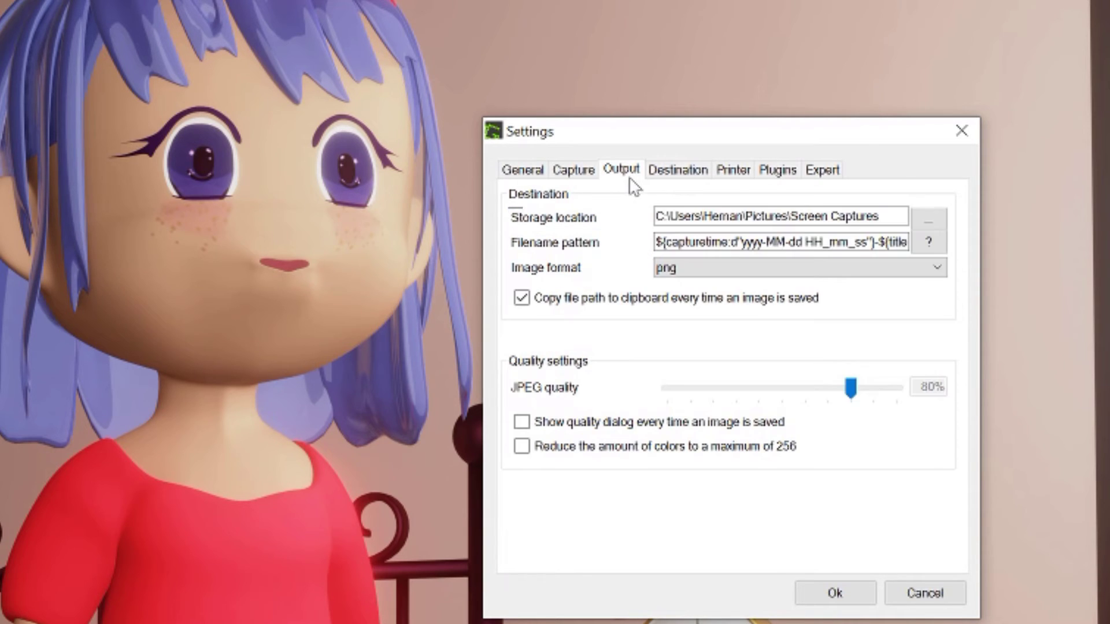
{"action": "left_click", "coordinate": [678, 169]}
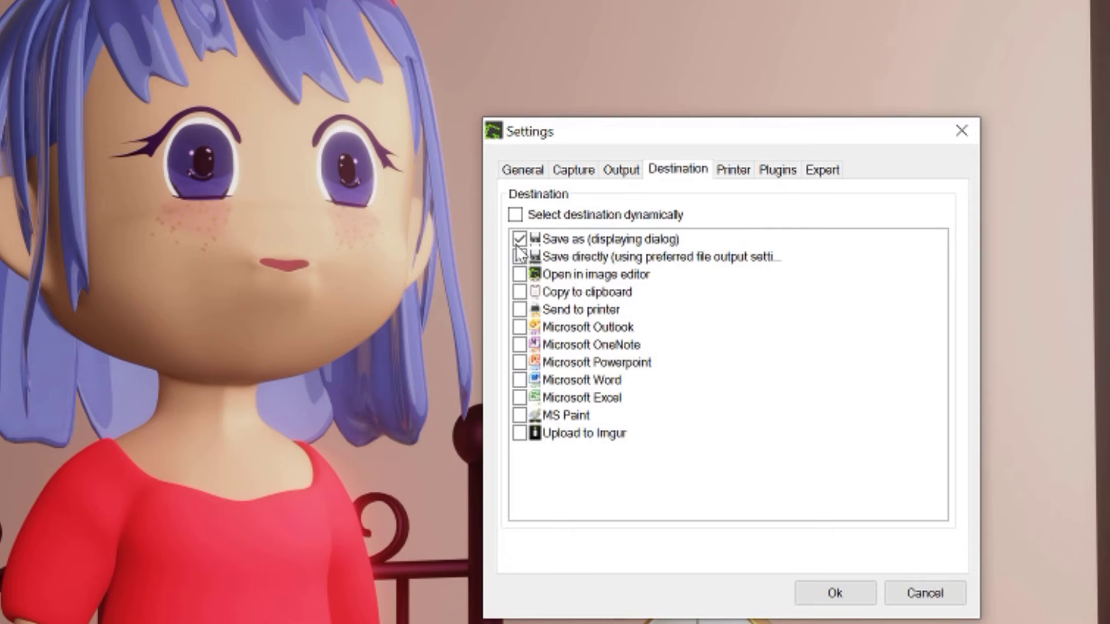
{"action": "left_click", "coordinate": [515, 215]}
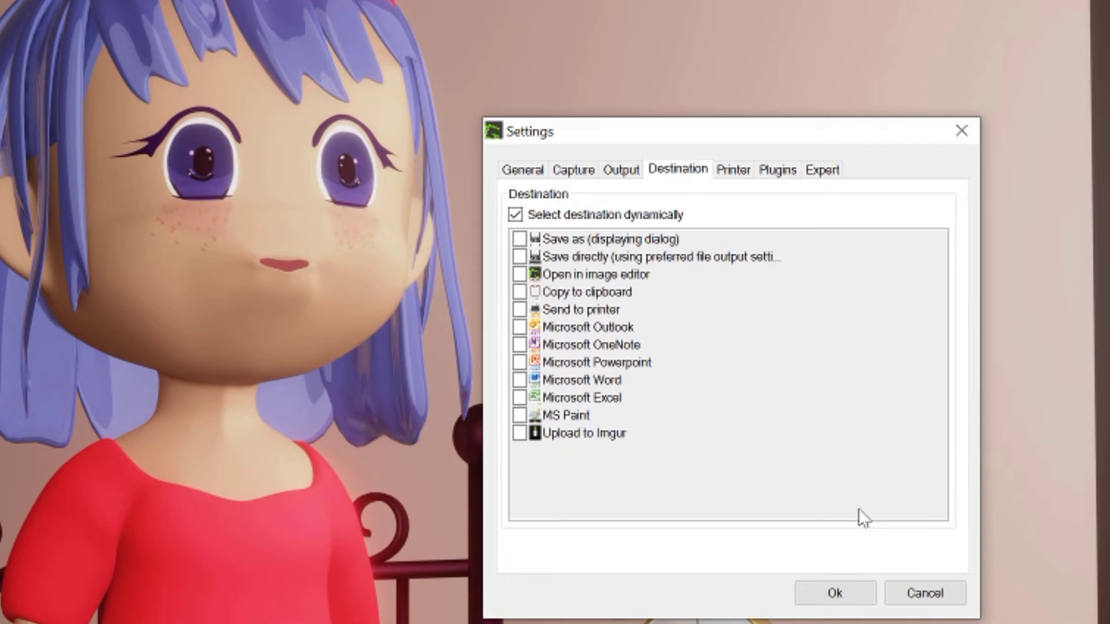
{"action": "left_click", "coordinate": [835, 593]}
{"action": "key", "text": "Print"}
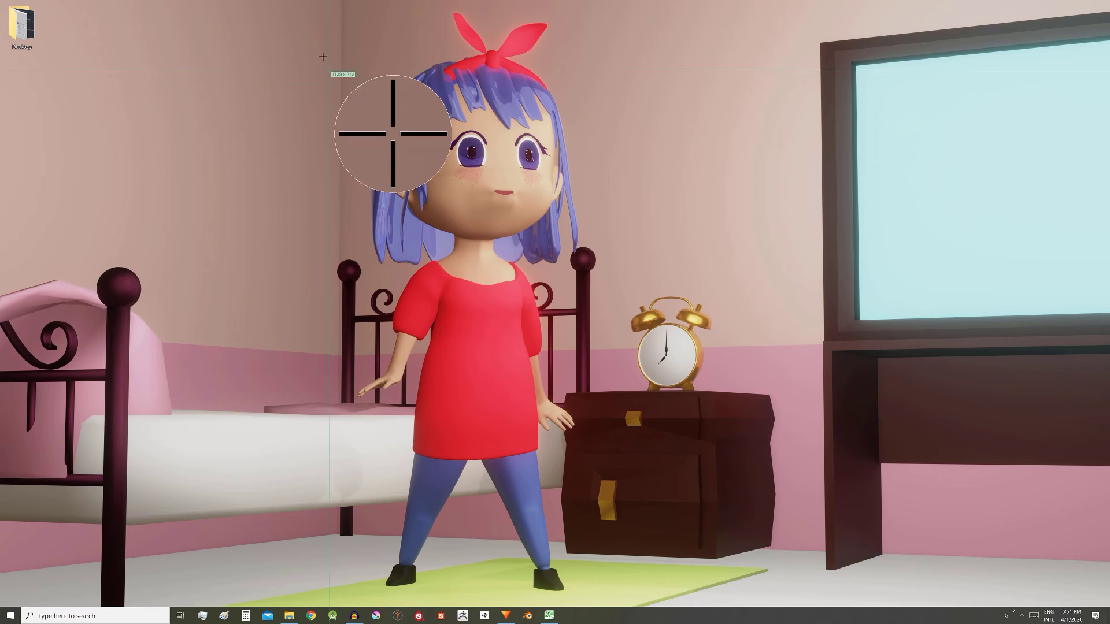
{"action": "left_click", "coordinate": [688, 252]}
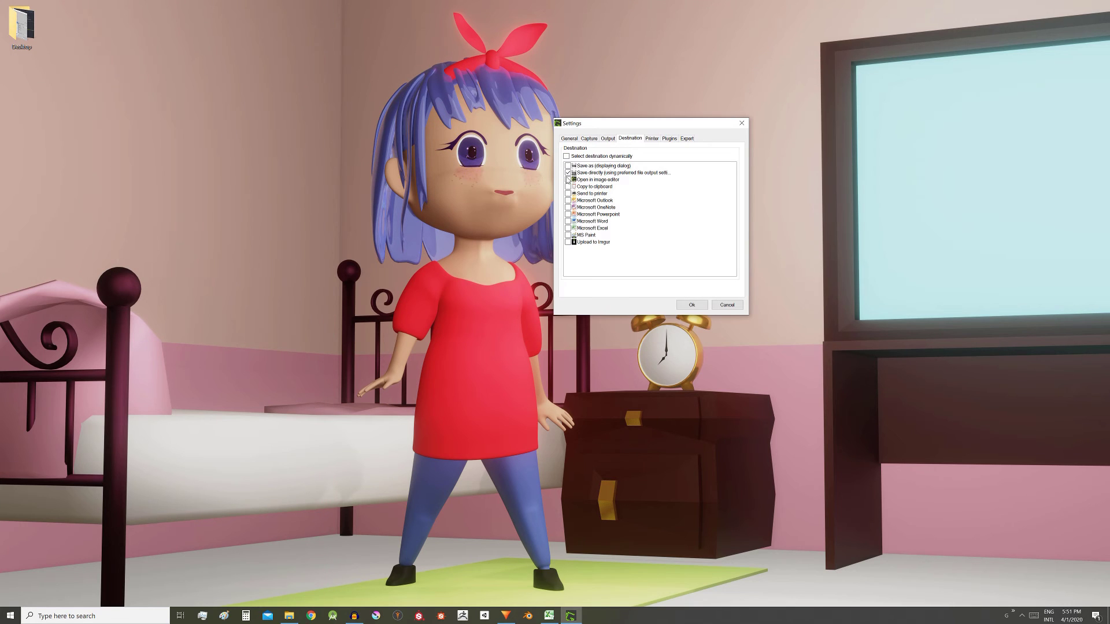
{"action": "left_click", "coordinate": [692, 304]}
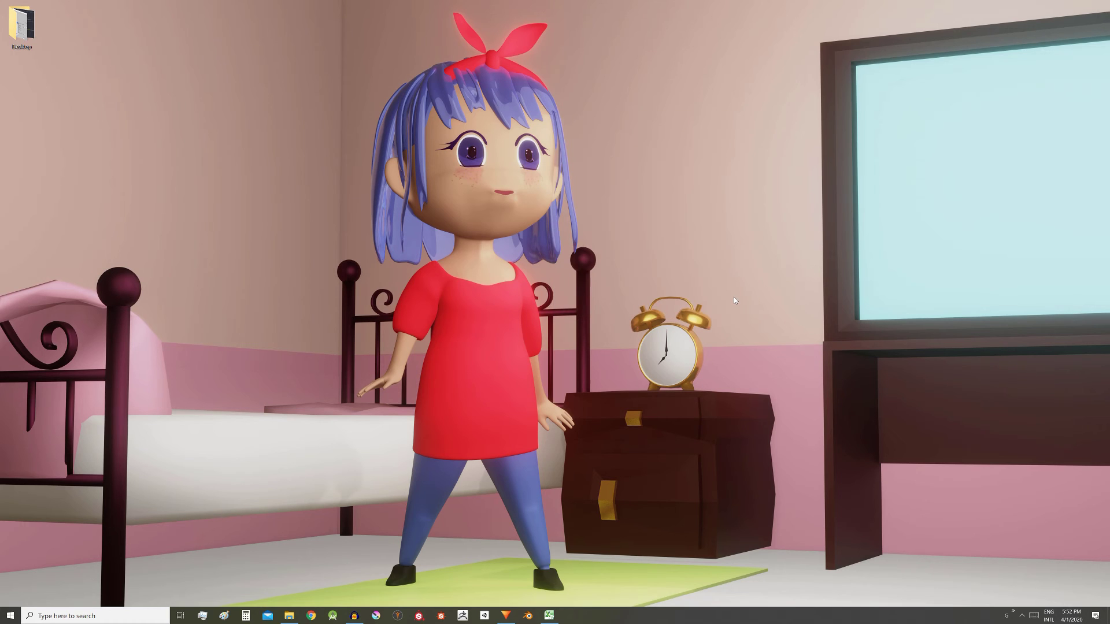